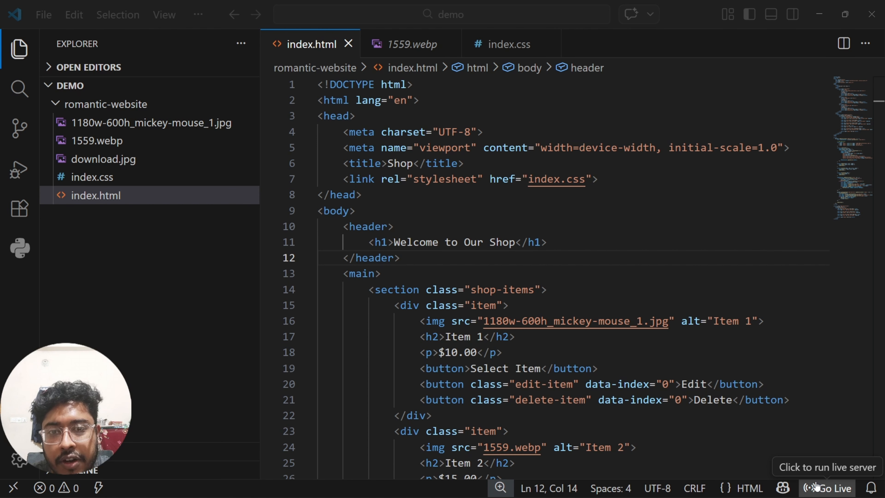
- Run index.html with Live Server and examine the shop page and its local address in the browser
click(816, 486)
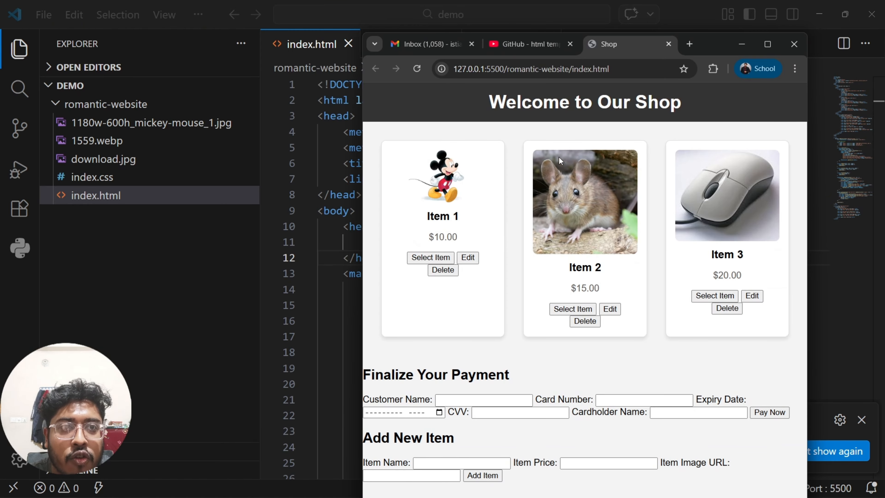
drag(702, 44, 706, 28)
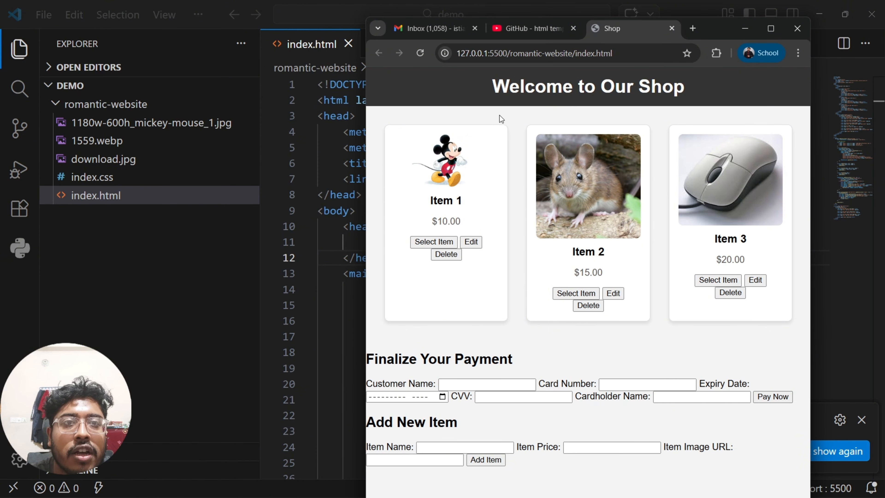
drag(460, 54, 510, 63)
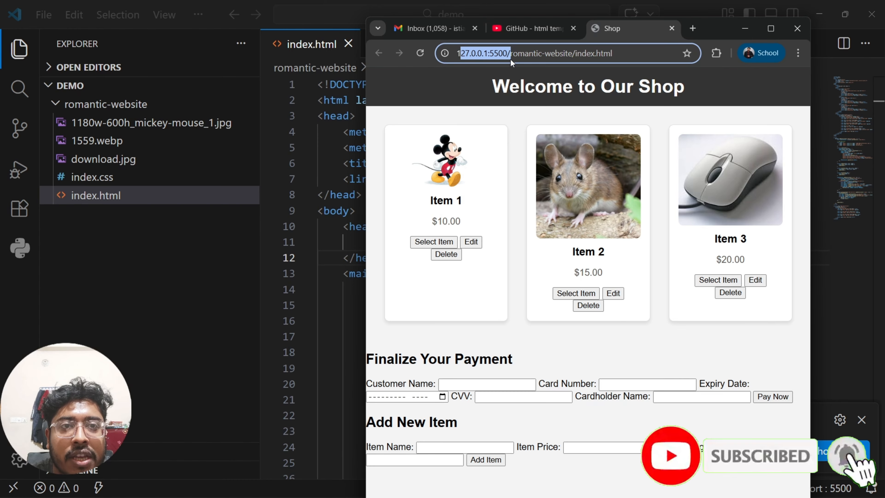
click(636, 56)
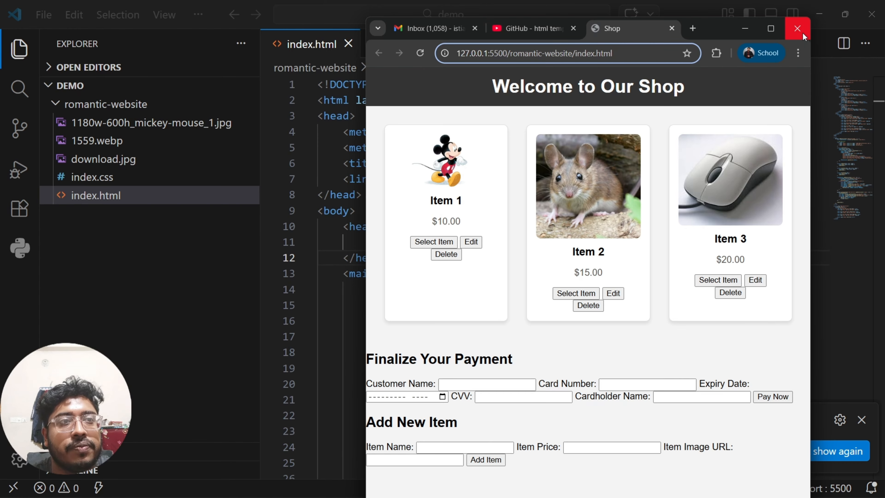
- Minimize the browser preview, stop the Live Server and dismiss its notification
click(744, 28)
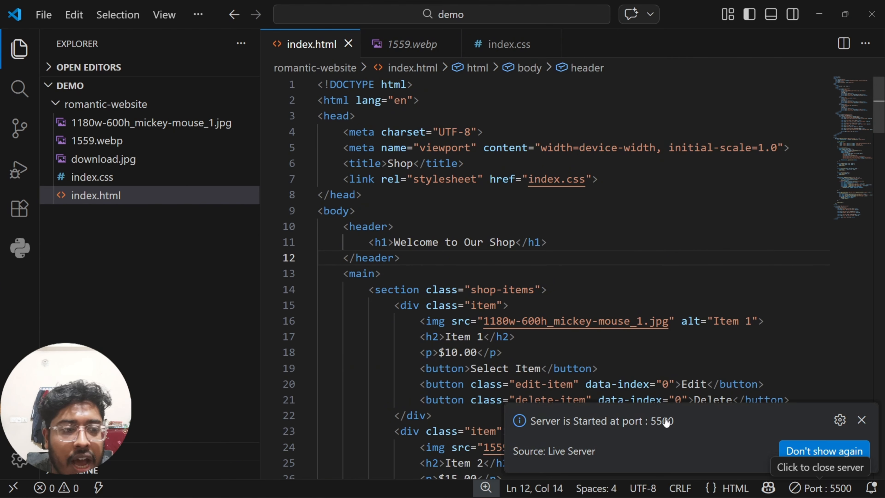
click(793, 488)
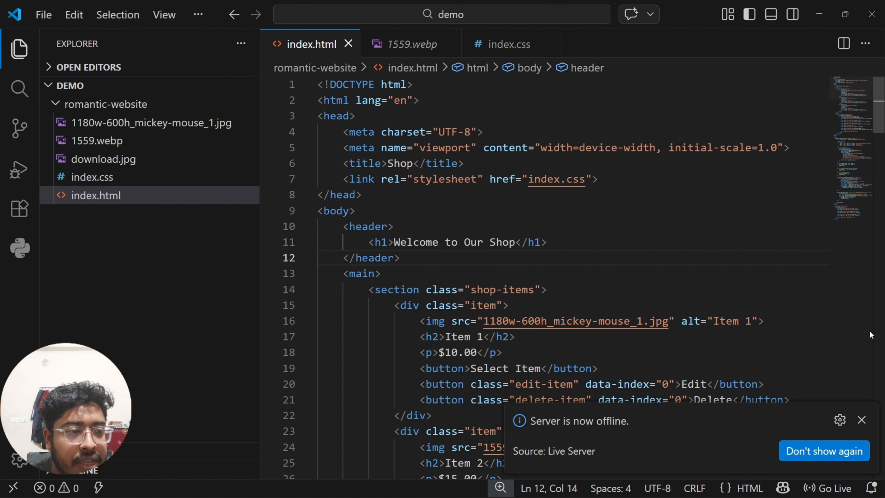
click(861, 420)
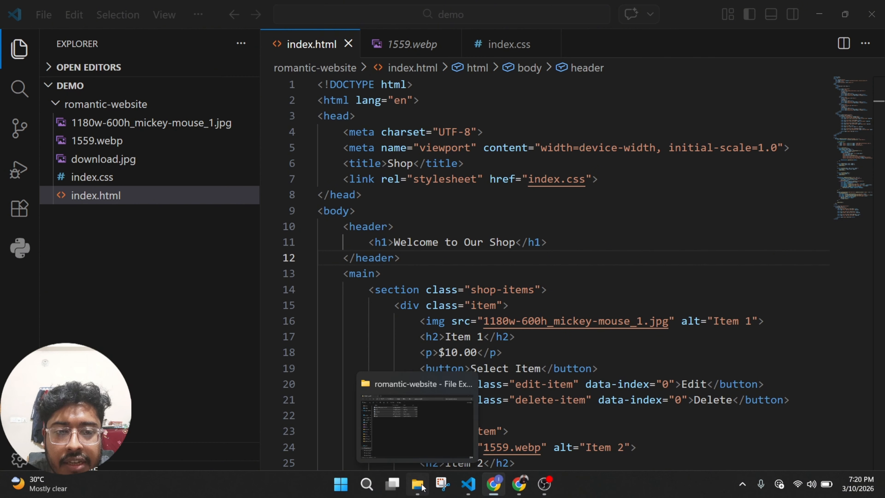
- Switch to File Explorer and review the website files in the romantic-website folder
click(417, 484)
click(167, 155)
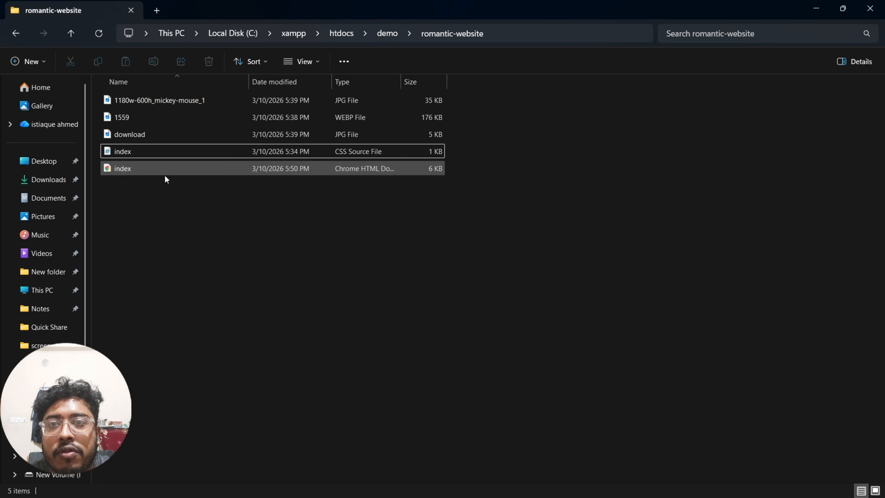
drag(158, 228, 138, 133)
click(143, 227)
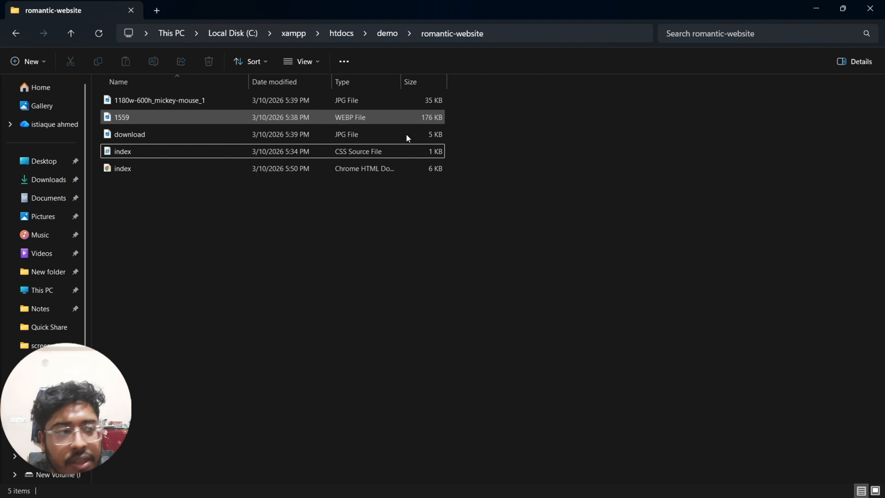
- Switch to the Chrome window showing GitHub and move it fully into view over the file folder
key(alt+Tab)
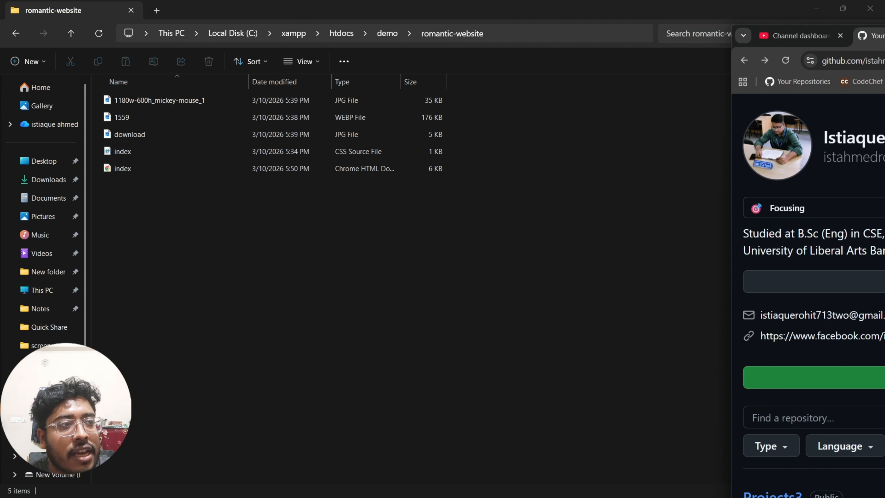
drag(779, 39, 686, 33)
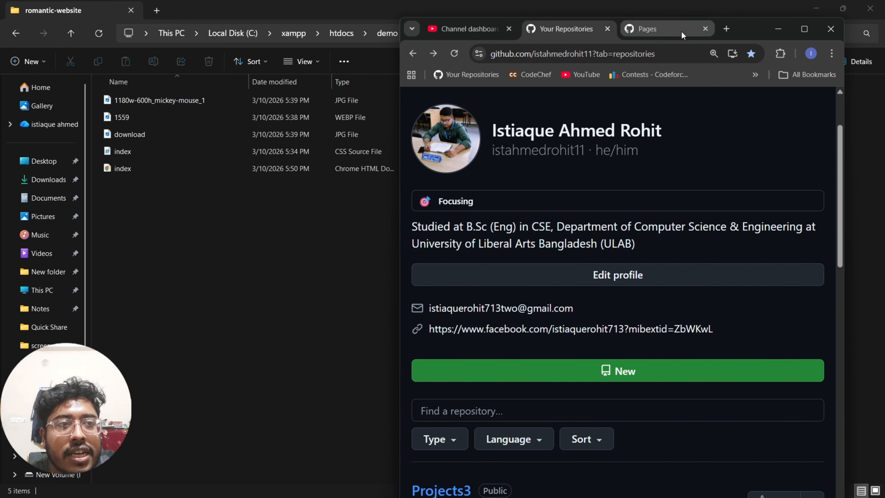
scroll(456, 99, up, 2)
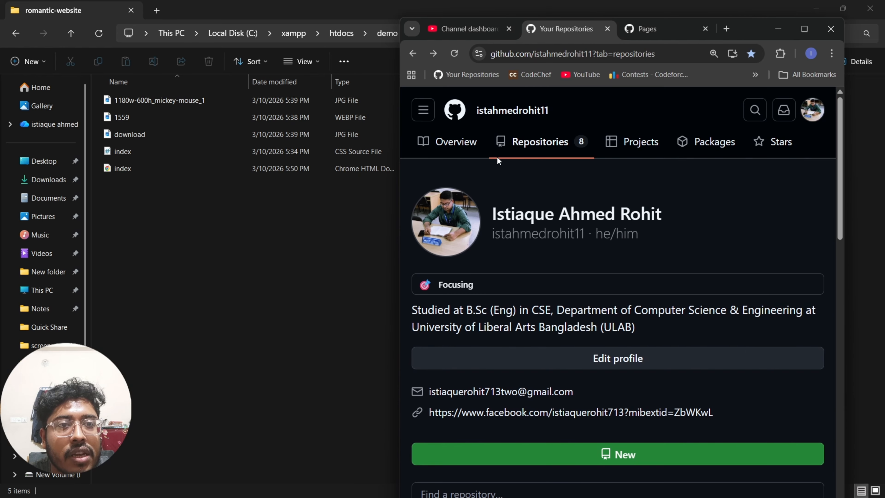
click(456, 108)
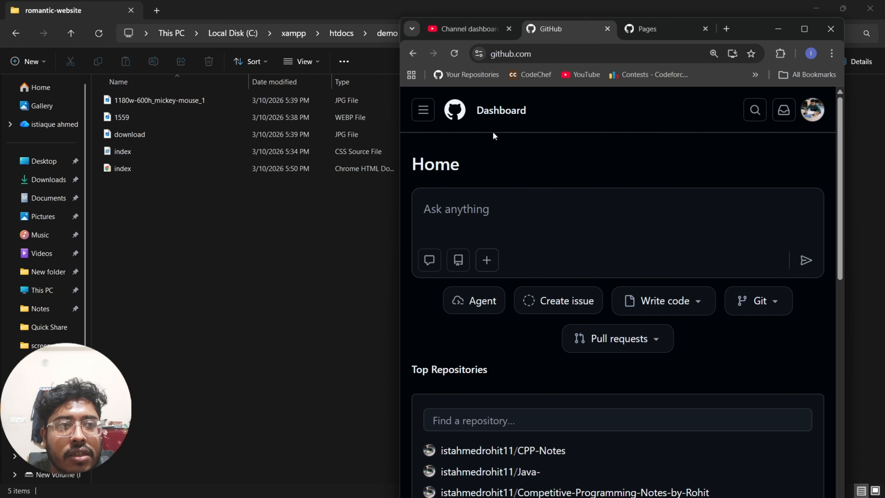
click(412, 53)
click(539, 110)
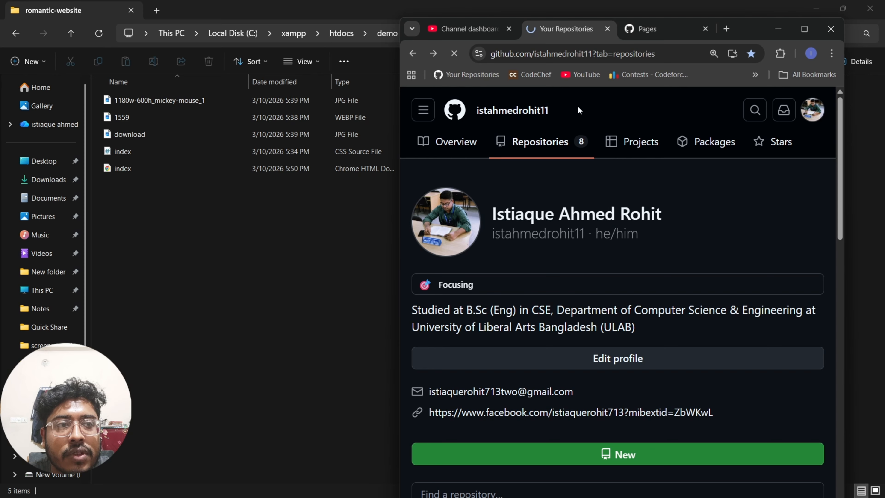
click(413, 53)
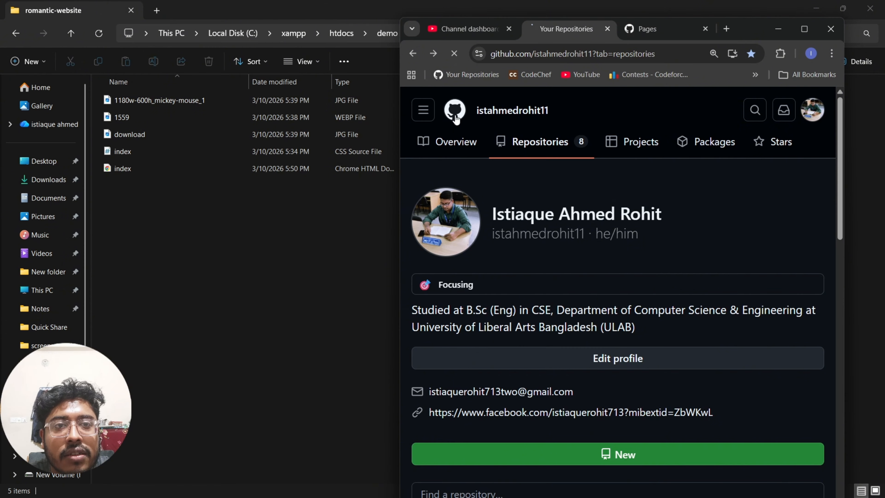
- Go to the GitHub dashboard and open the account's list of repositories
click(456, 117)
scroll(642, 253, down, 3)
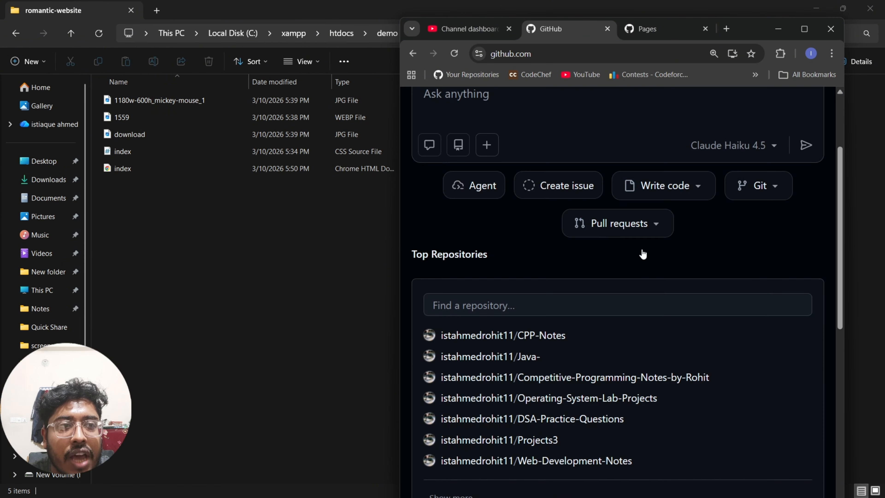
scroll(656, 250, up, 3)
click(809, 119)
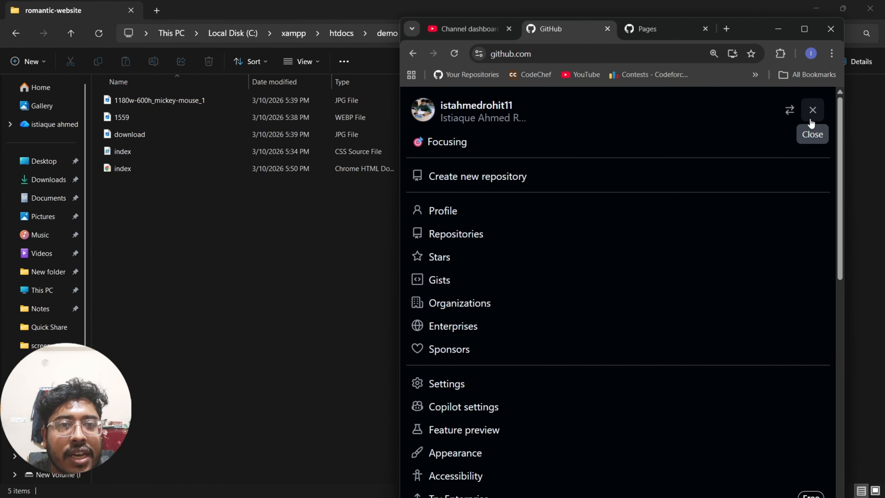
click(451, 234)
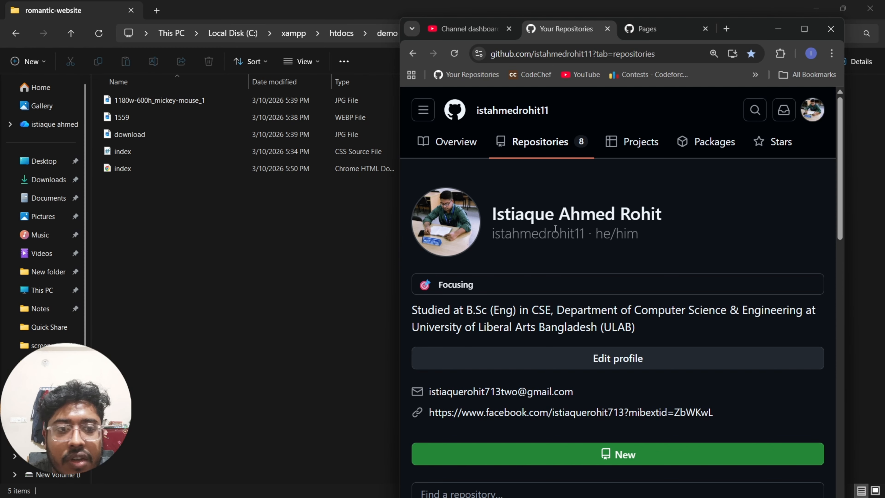
- Start a new GitHub repository and name it Projects4
scroll(555, 229, down, 3)
scroll(577, 253, up, 3)
scroll(593, 279, down, 3)
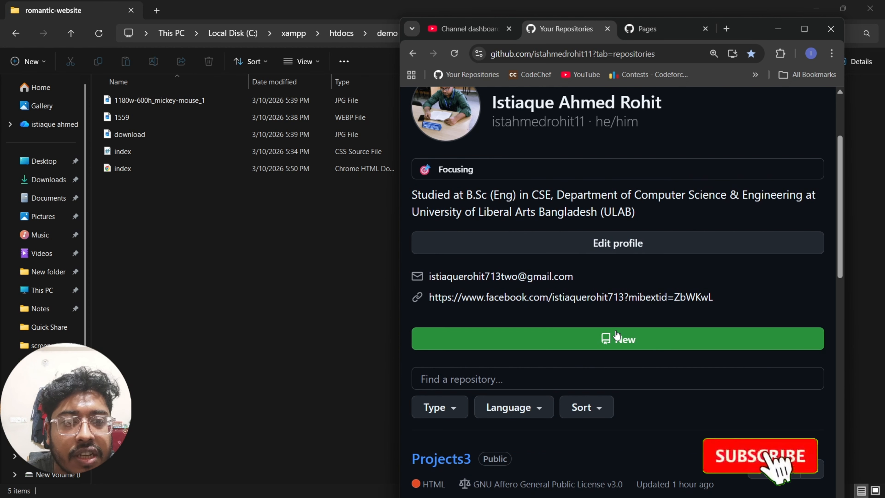
click(616, 337)
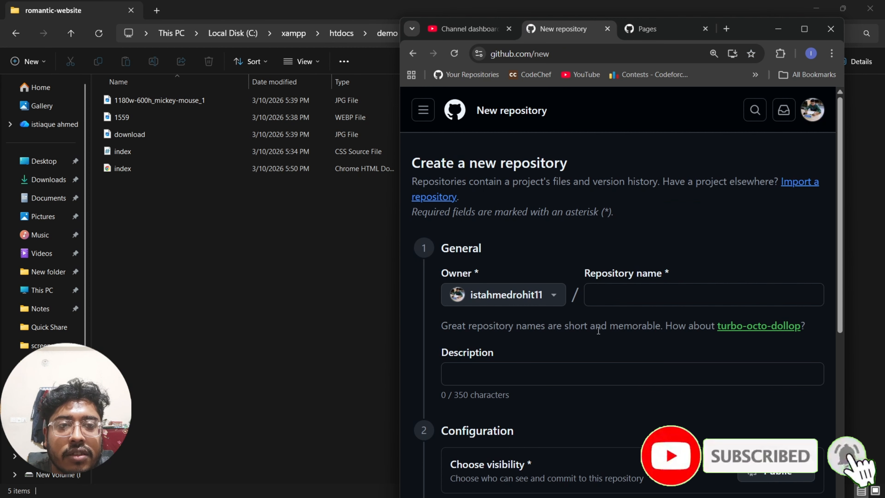
drag(750, 33, 738, 21)
click(595, 285)
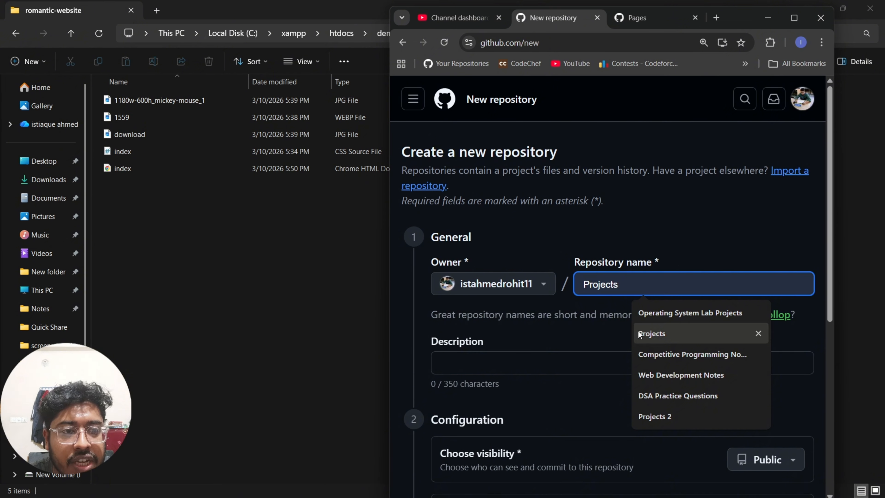
click(652, 333)
text(4)
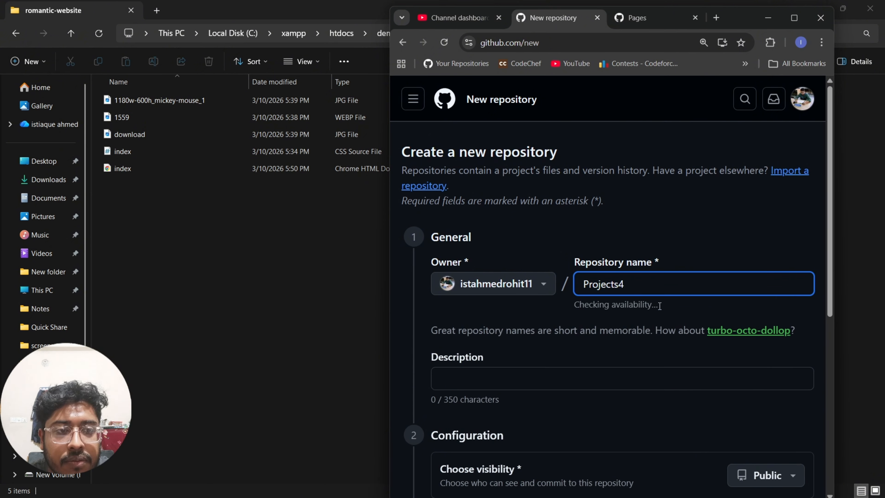
scroll(662, 331, down, 2)
scroll(645, 248, up, 1)
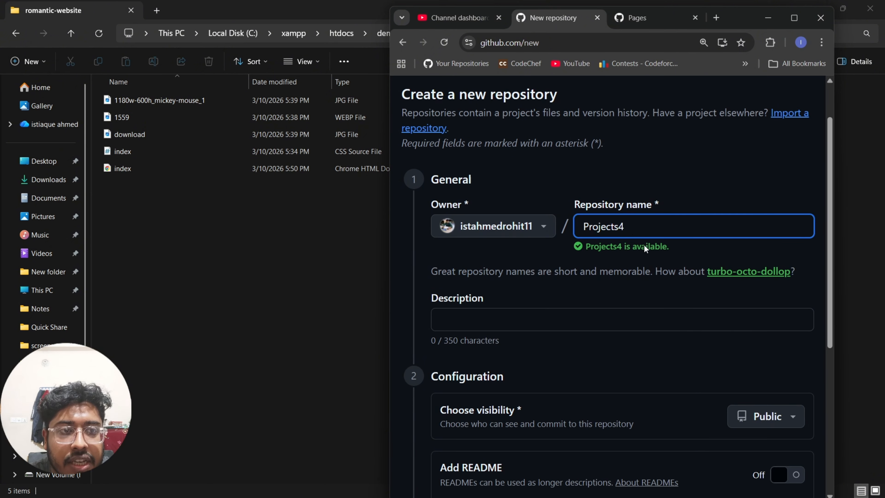
- Set the new repository's license to GNU Affero General Public License v3.0
scroll(644, 248, down, 6)
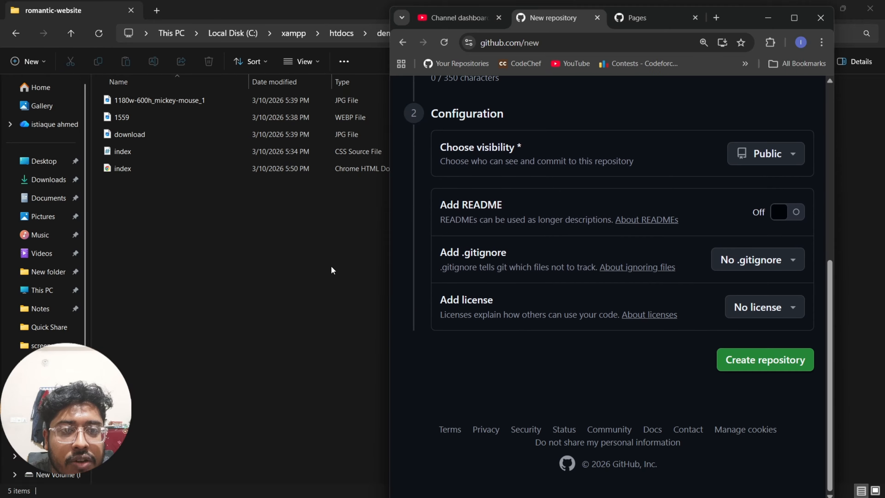
drag(438, 307, 505, 310)
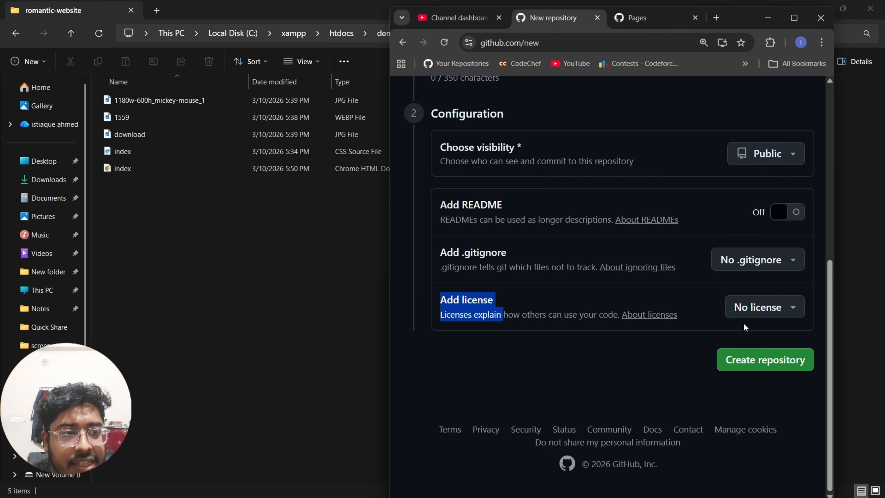
click(768, 315)
scroll(713, 442, down, 1)
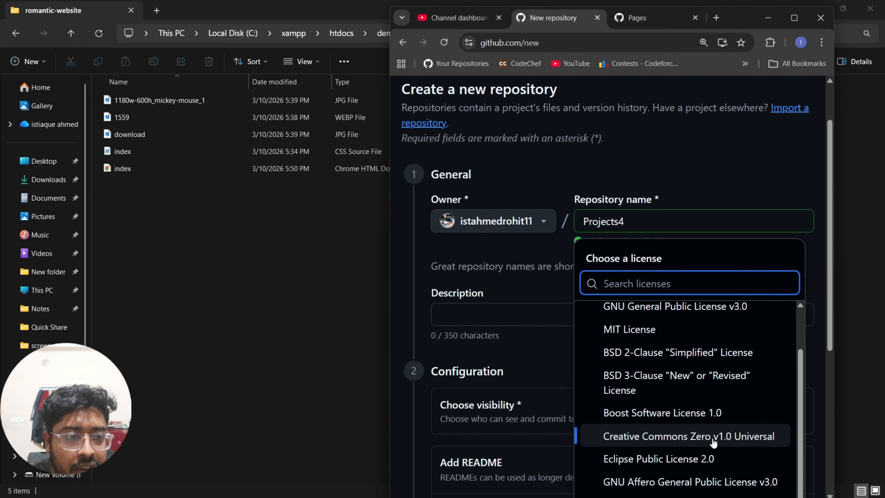
scroll(720, 458, down, 1)
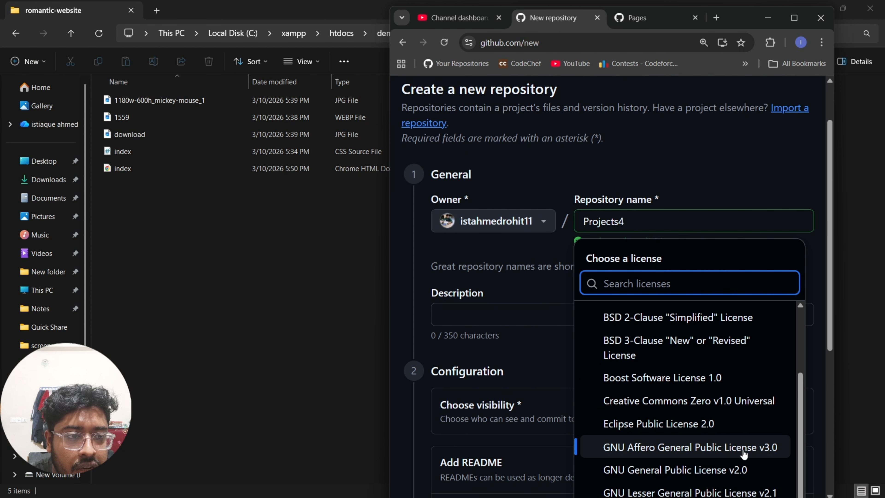
click(713, 449)
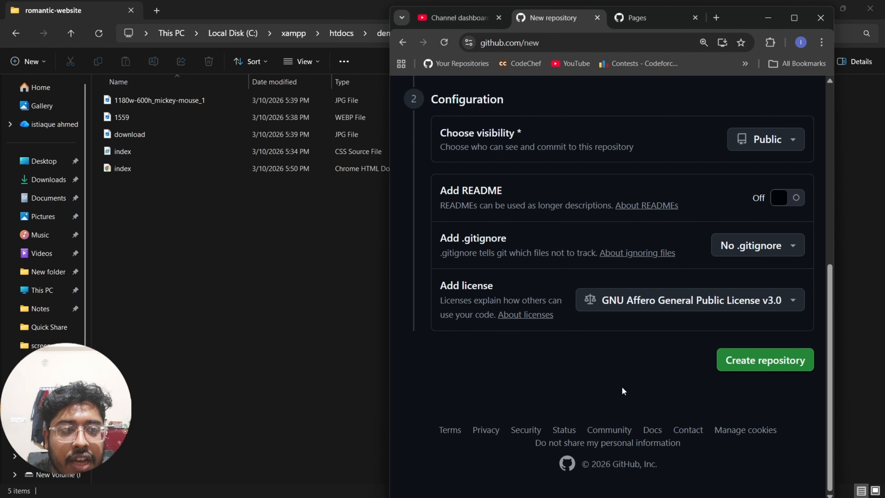
- Review the Projects4 repository settings and create the public repository
scroll(624, 390, up, 6)
scroll(541, 223, down, 2)
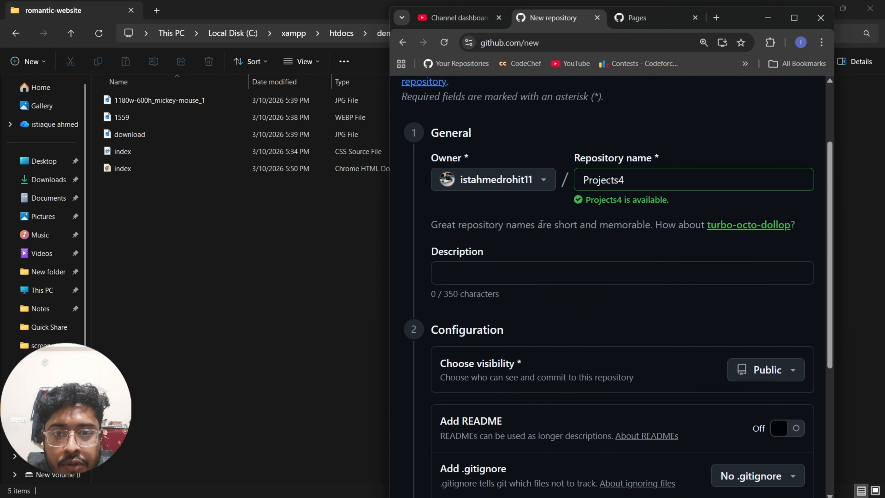
scroll(596, 344, up, 3)
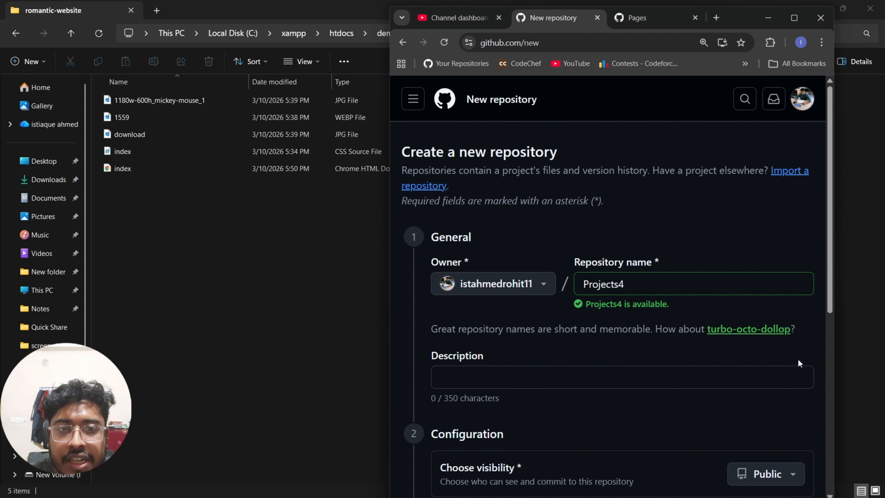
scroll(635, 318, down, 8)
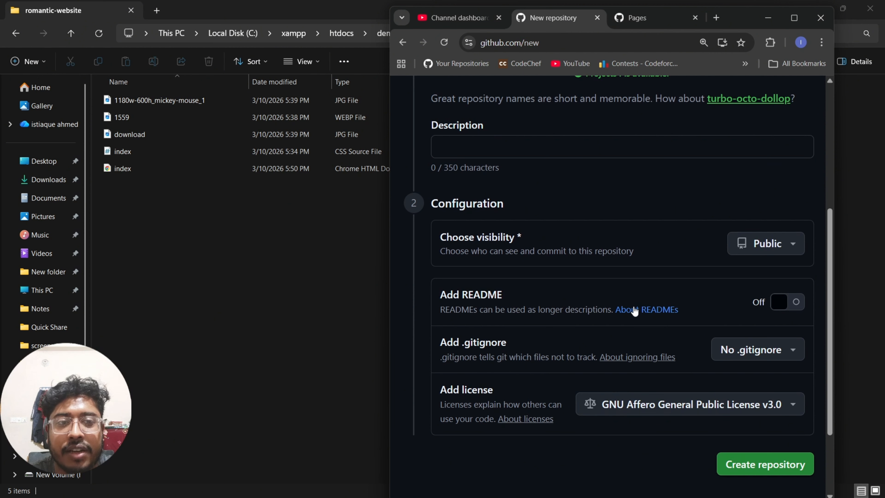
click(766, 414)
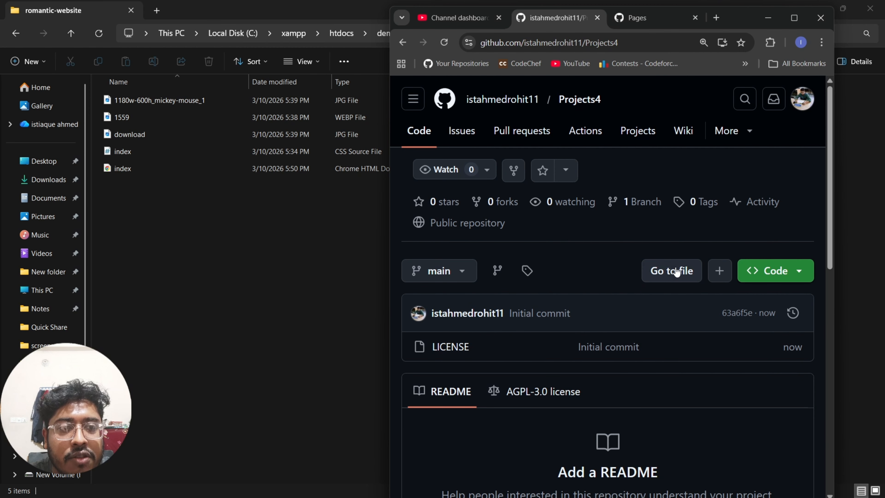
- Open the file upload page of the Projects4 repository and bring the romantic-website folder window to the front
click(719, 272)
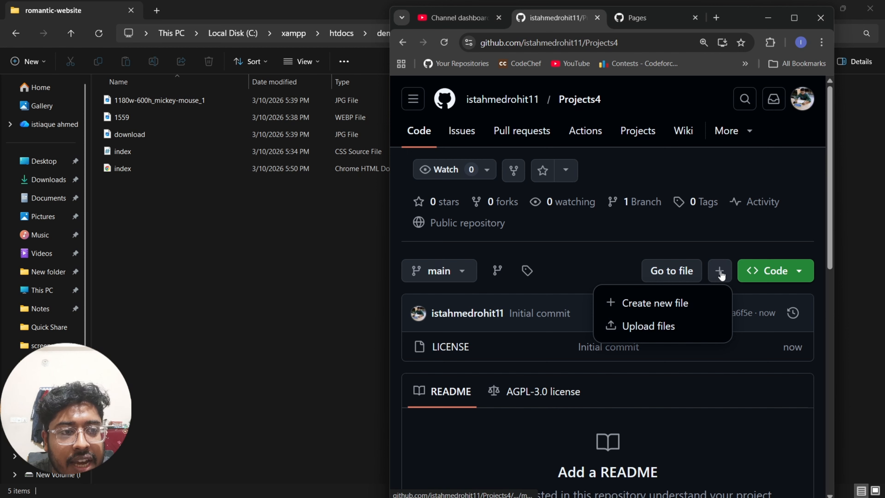
click(656, 321)
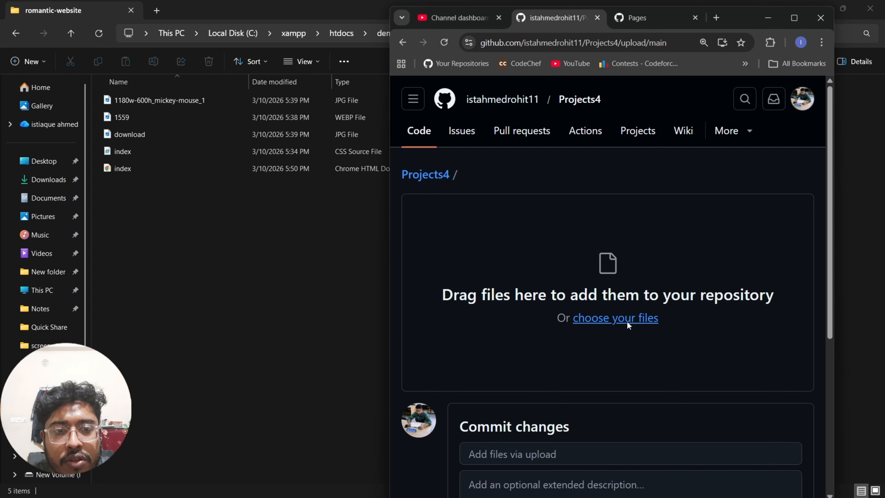
click(253, 246)
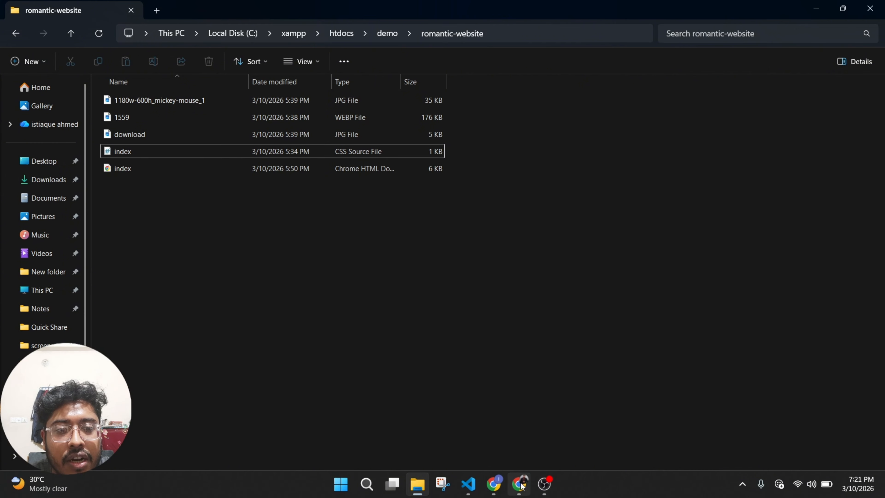
- Arrange the romantic-website folder beside the GitHub upload page and add all five site files to the upload
click(491, 487)
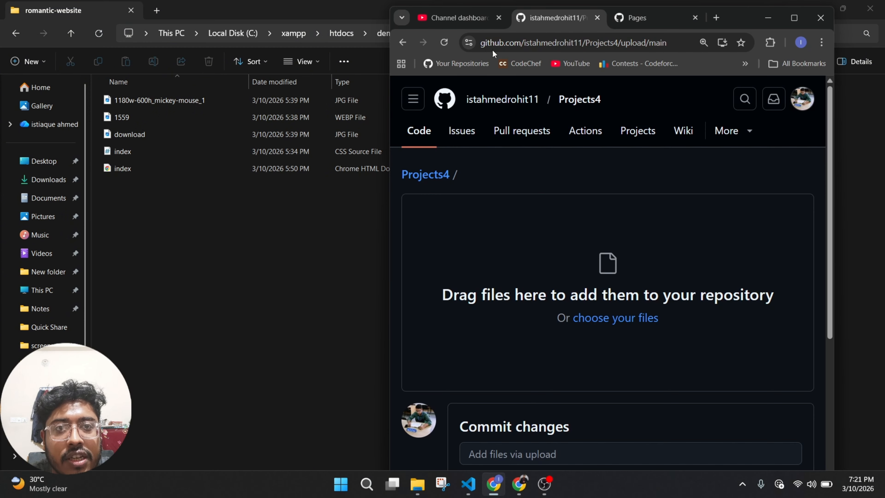
drag(297, 10, 134, 23)
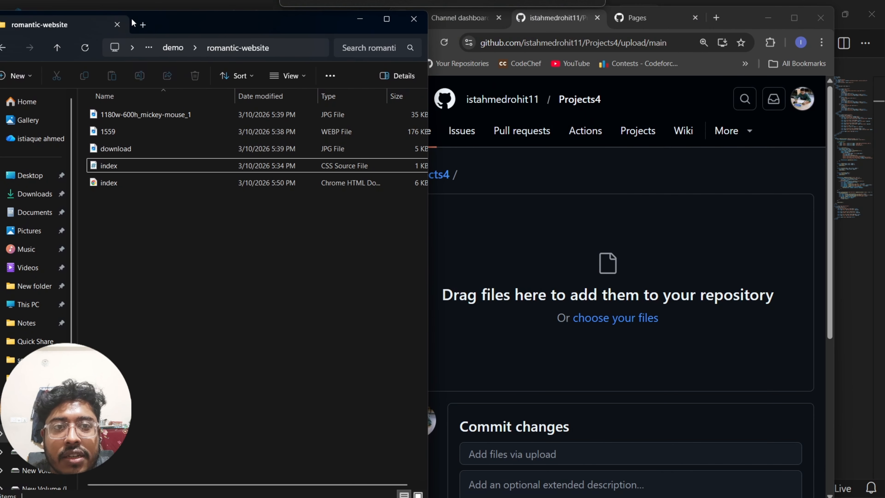
drag(121, 257, 598, 292)
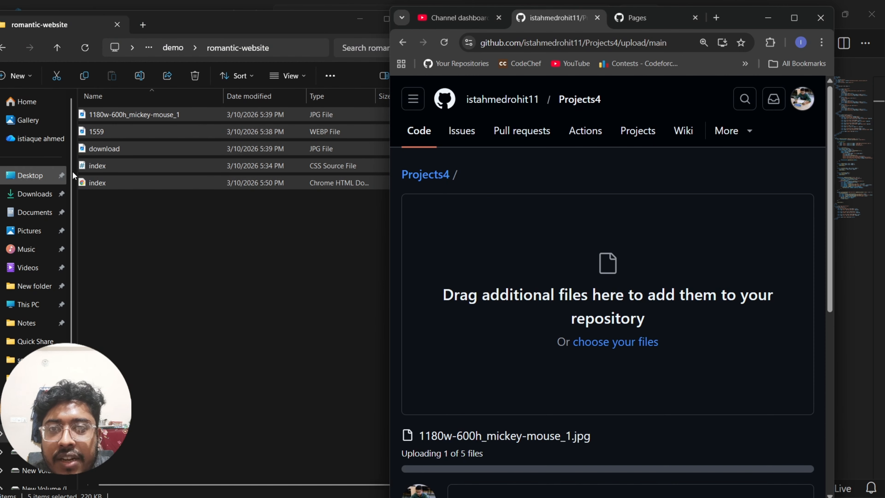
- Check the uploaded file list and commit the files directly to the main branch of Projects4
scroll(452, 358, down, 3)
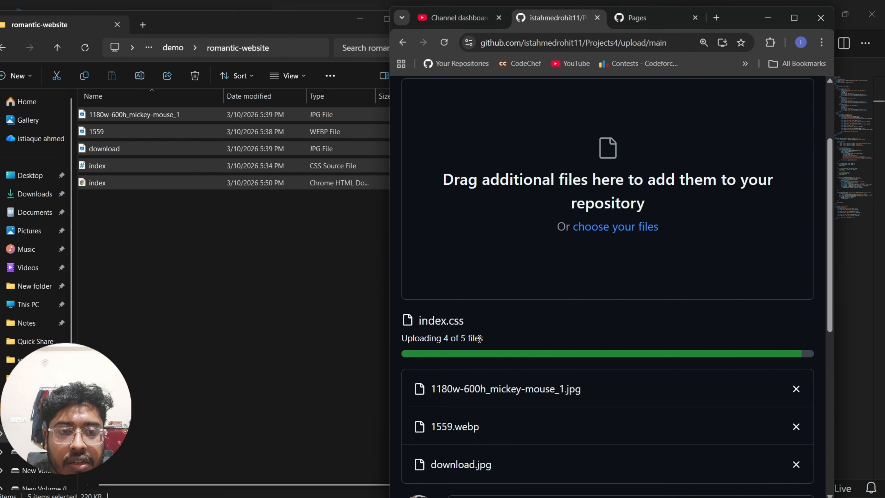
scroll(469, 216, down, 3)
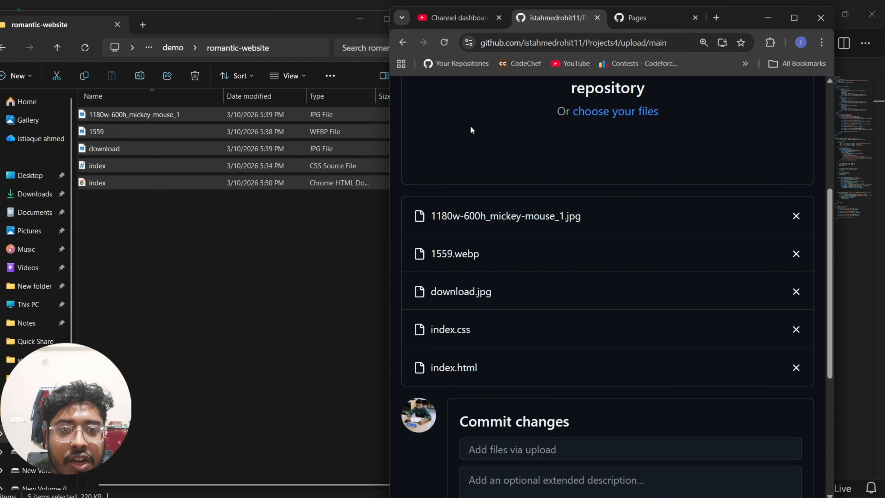
scroll(470, 129, up, 3)
scroll(553, 172, down, 7)
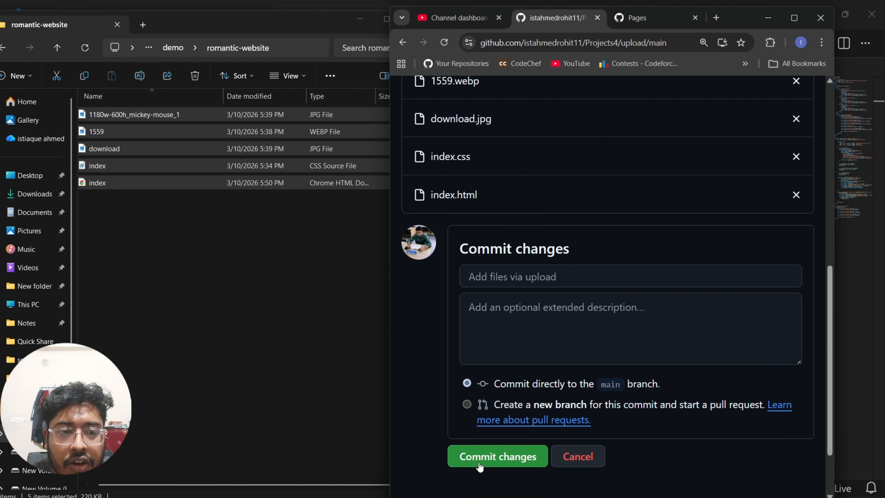
click(506, 459)
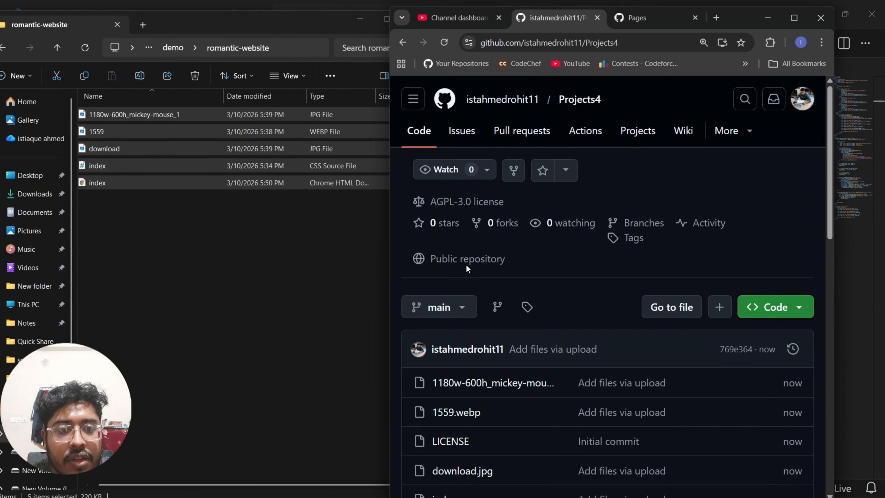
- Check the committed files in Projects4 and open the repository's GitHub Pages settings
scroll(611, 287, down, 4)
scroll(507, 293, up, 3)
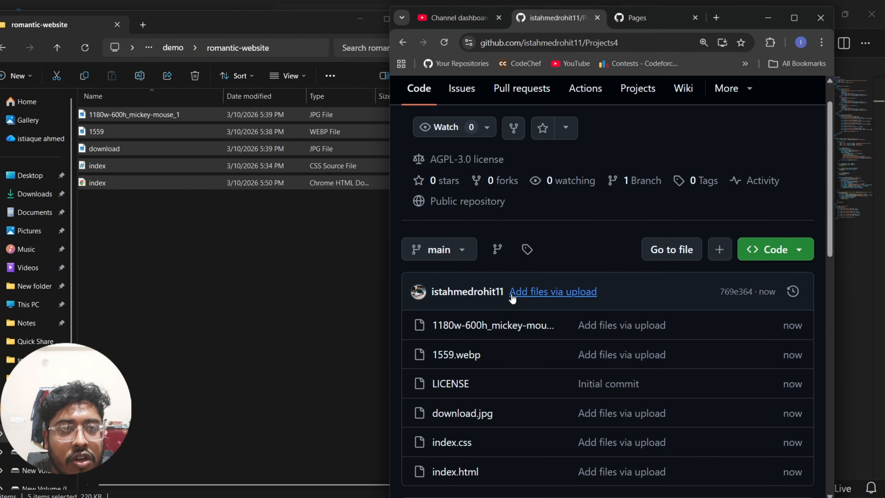
click(794, 16)
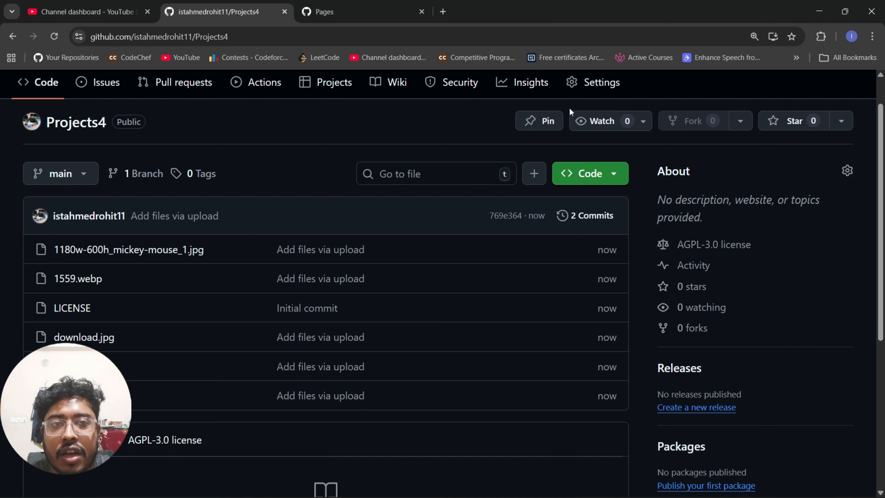
click(594, 83)
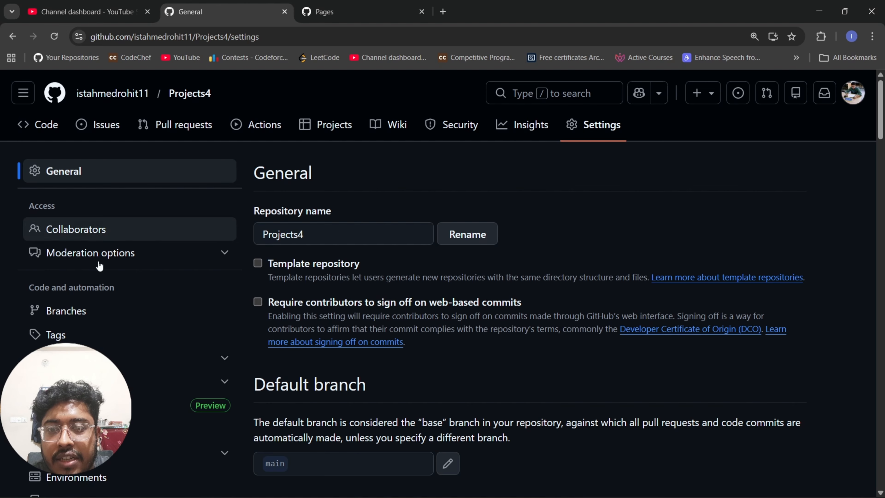
scroll(99, 263, down, 3)
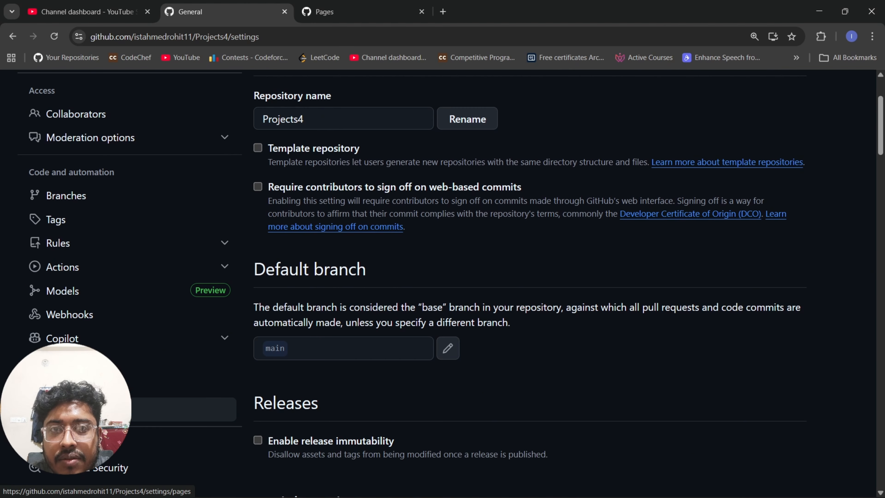
click(70, 409)
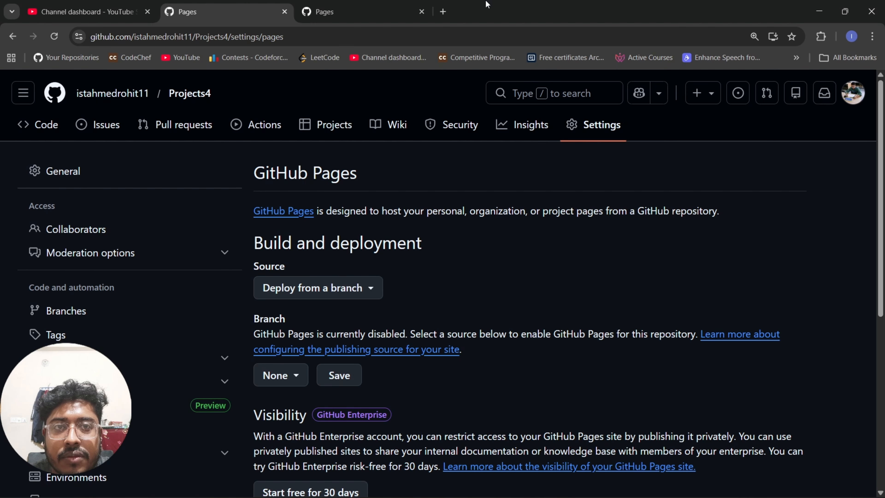
- Set the GitHub Pages source to the main branch with the / (root) folder and save it
drag(487, 4, 583, 10)
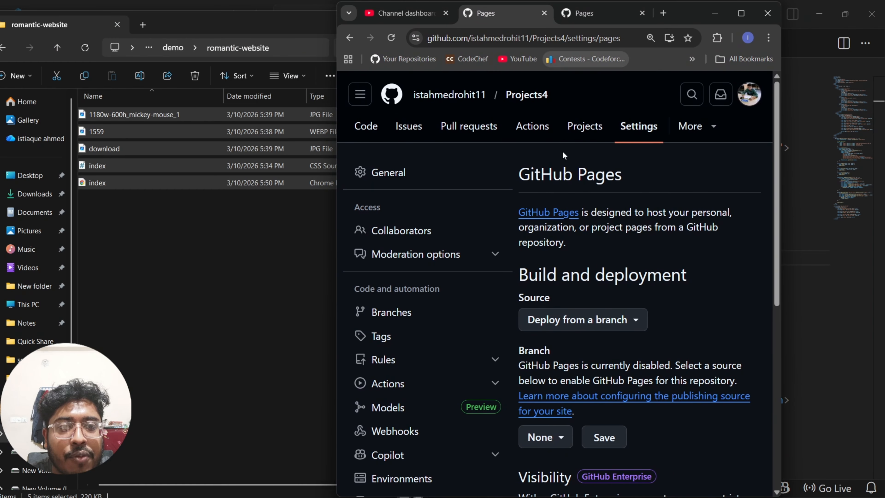
scroll(544, 316, down, 4)
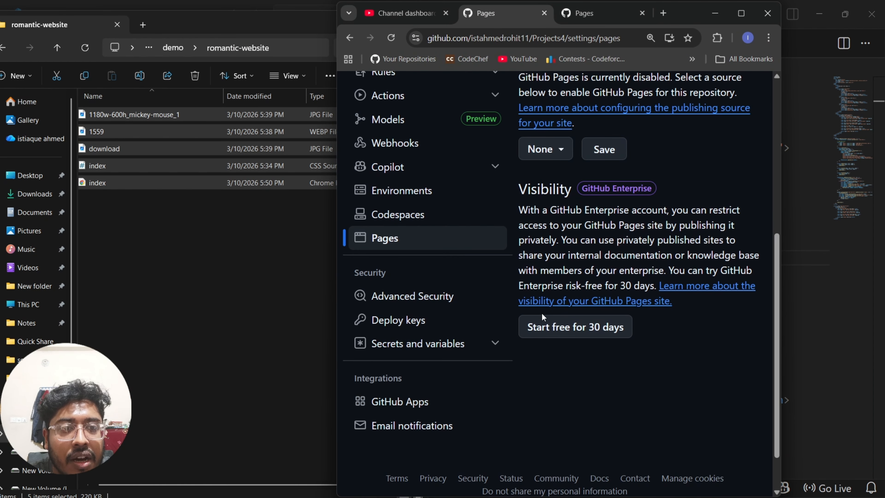
scroll(543, 312, up, 4)
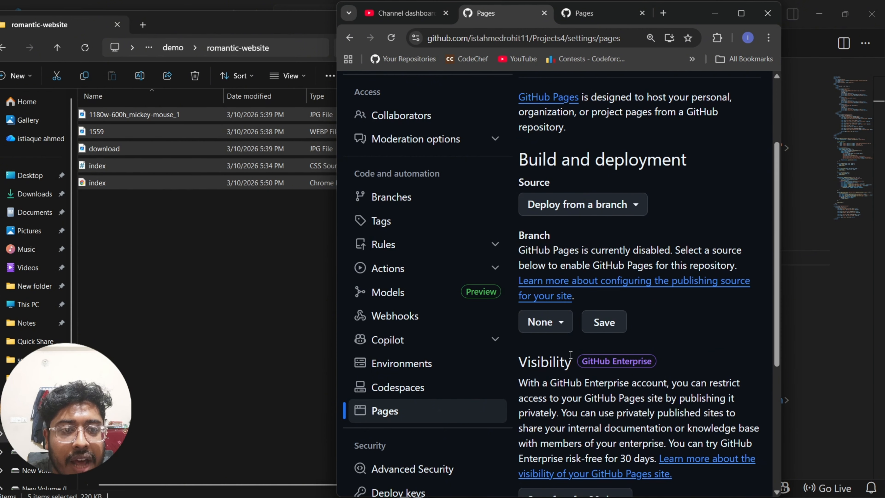
click(541, 322)
click(557, 418)
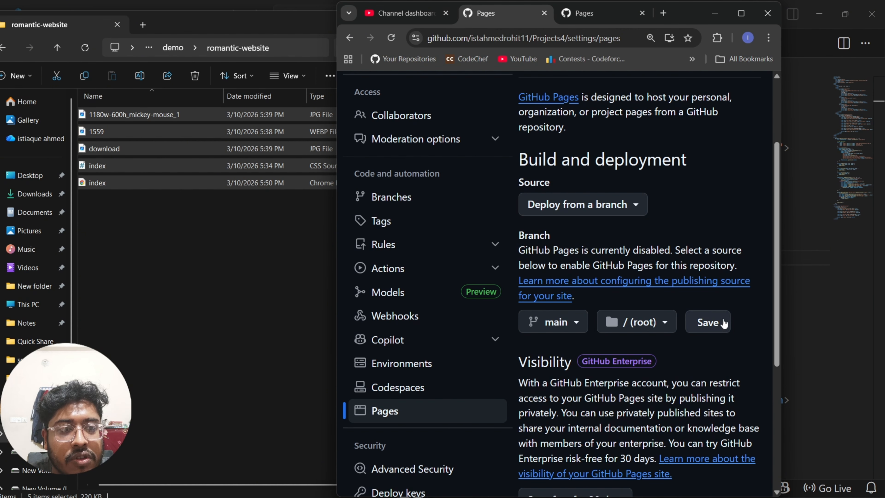
click(714, 323)
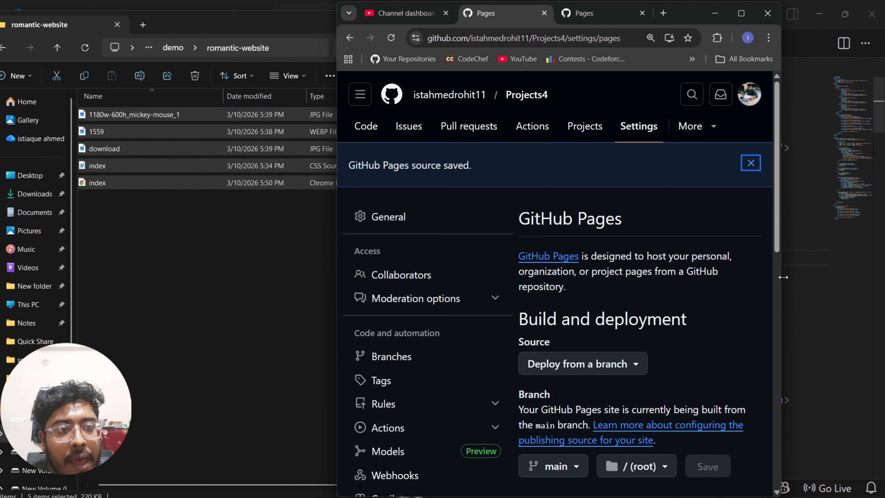
- Widen the browser window and look through the GitHub Pages settings for the site's live link, reloading the page once
drag(780, 275, 843, 276)
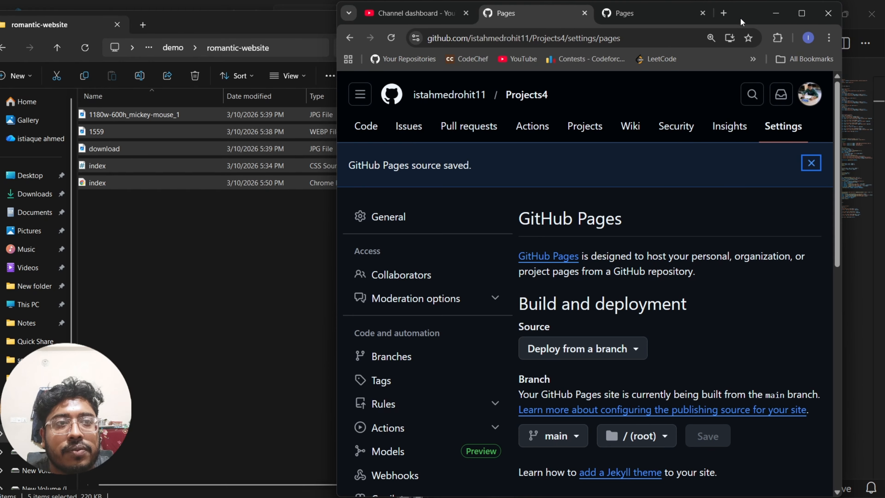
drag(740, 18, 721, 16)
scroll(578, 321, down, 5)
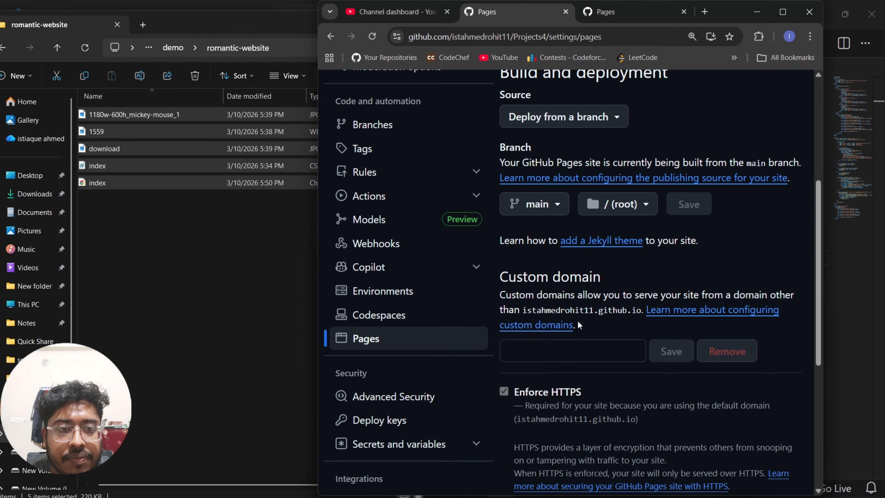
scroll(577, 320, down, 2)
scroll(577, 320, up, 8)
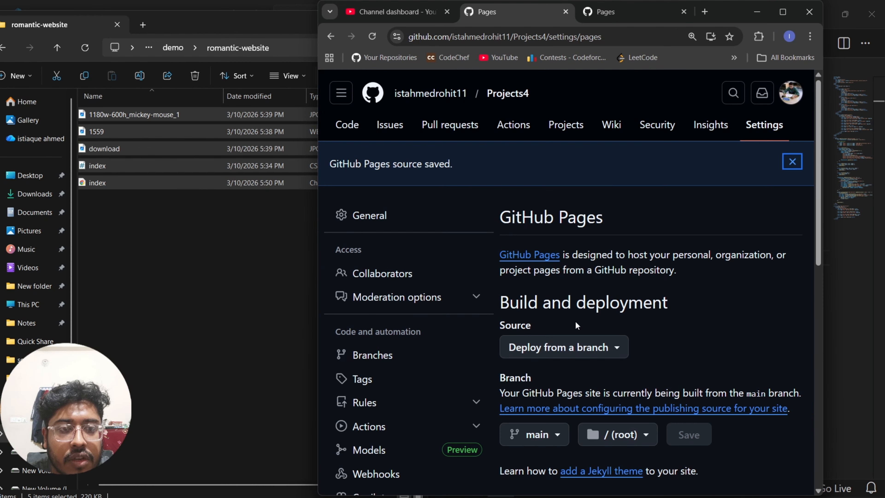
click(372, 37)
scroll(564, 267, down, 5)
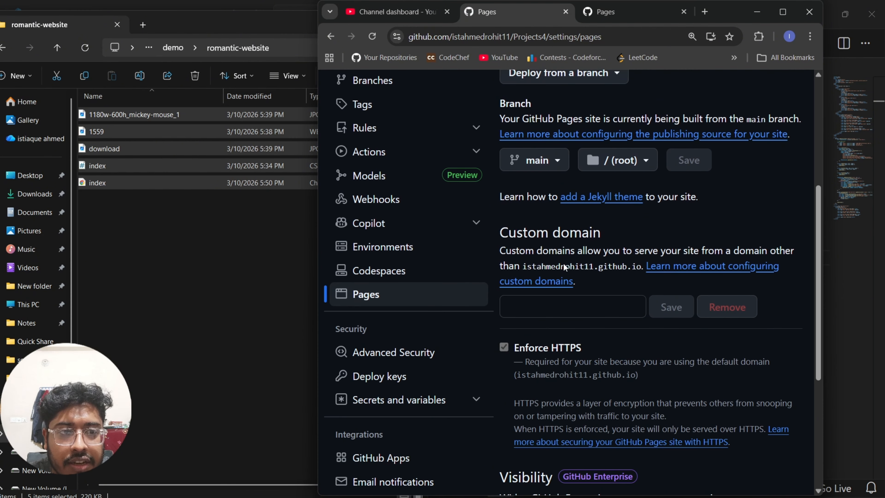
scroll(565, 268, up, 5)
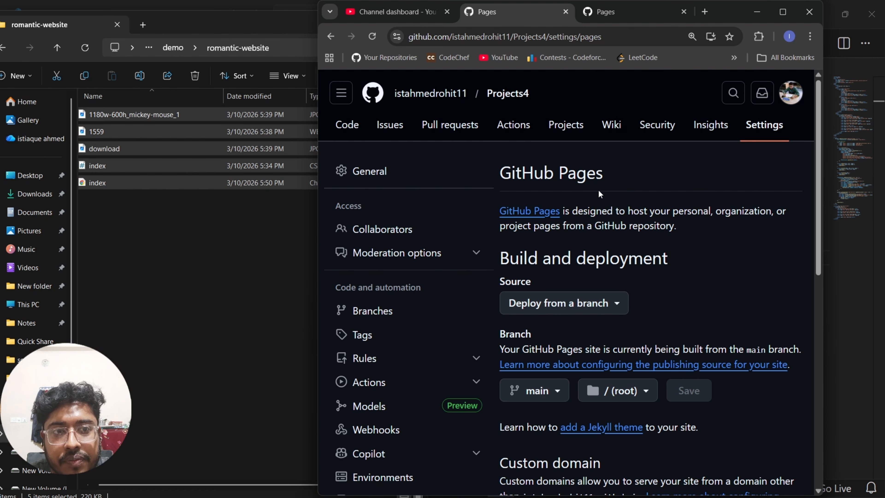
- Reload the GitHub Pages settings until the live link is available and visit the published site
click(373, 37)
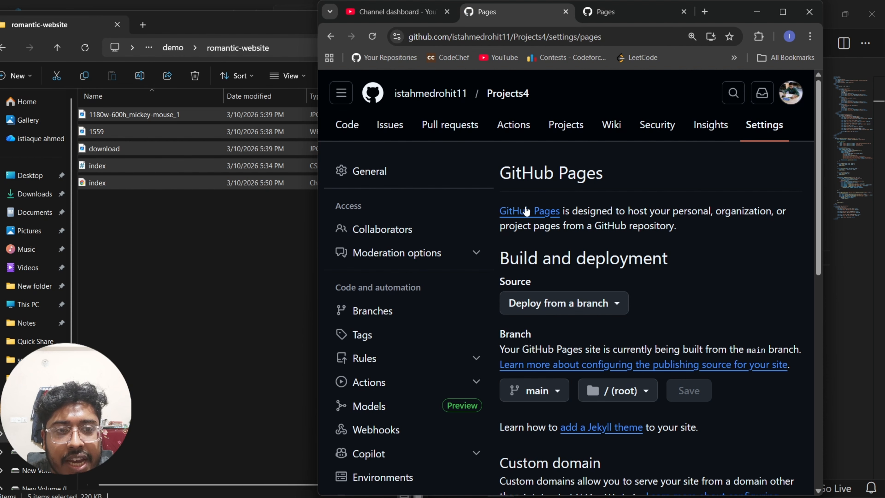
click(370, 37)
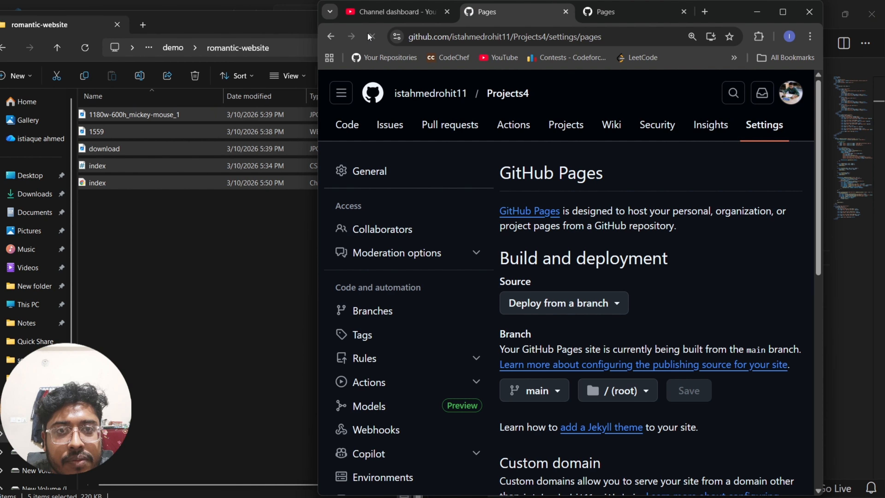
click(375, 35)
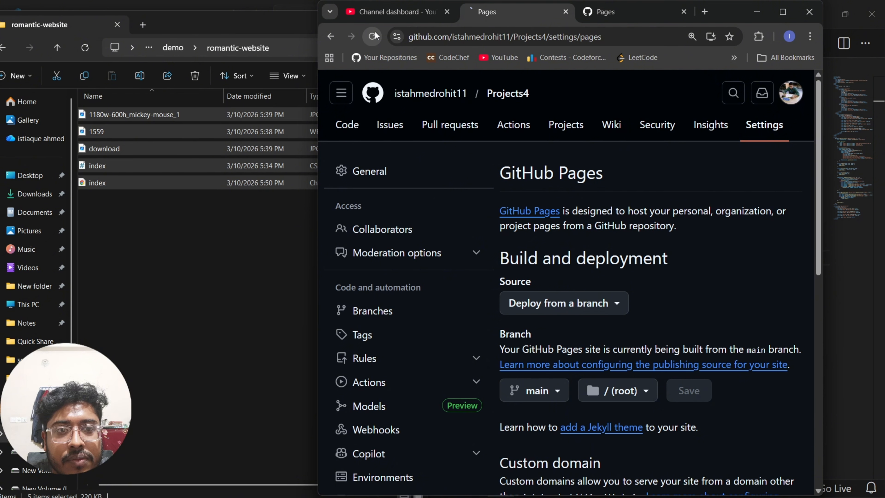
scroll(563, 300, down, 2)
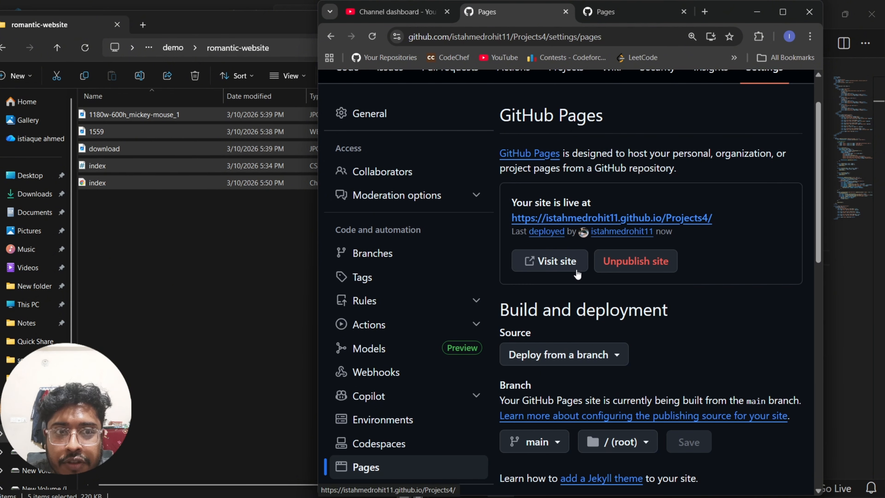
click(564, 267)
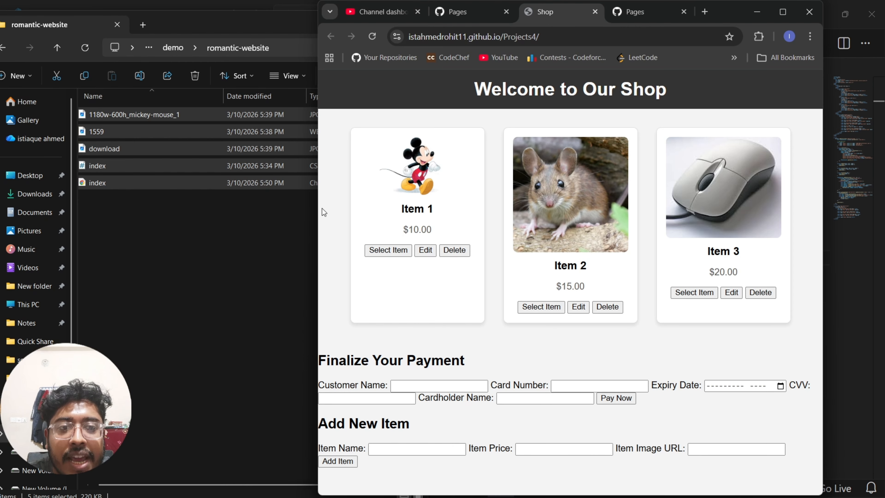
- Copy the published shop site's web address and reload the page
click(529, 40)
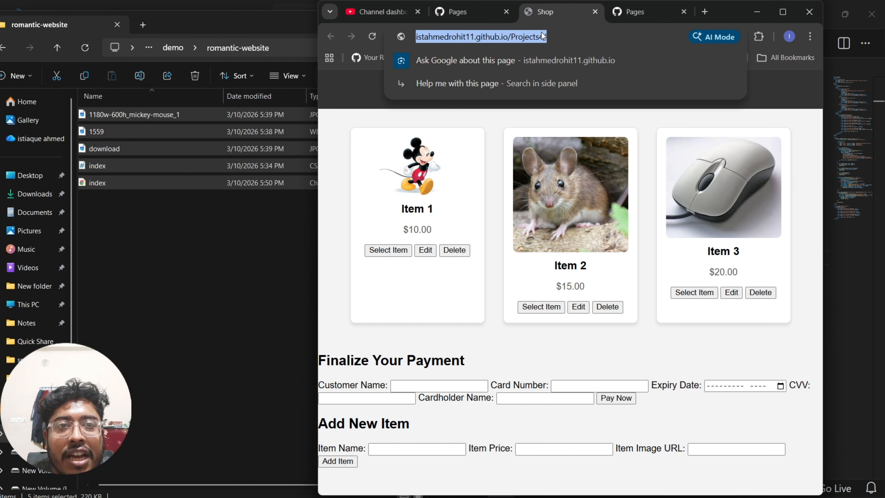
right_click(538, 36)
click(545, 136)
click(462, 117)
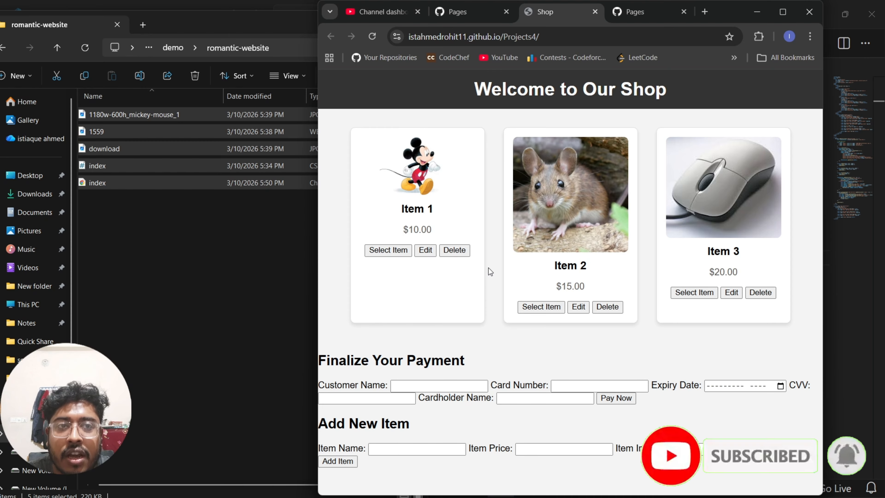
click(370, 37)
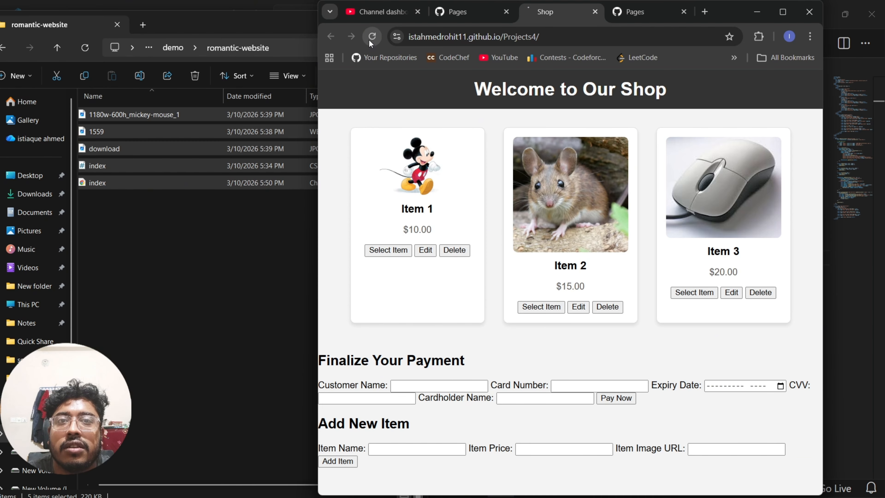